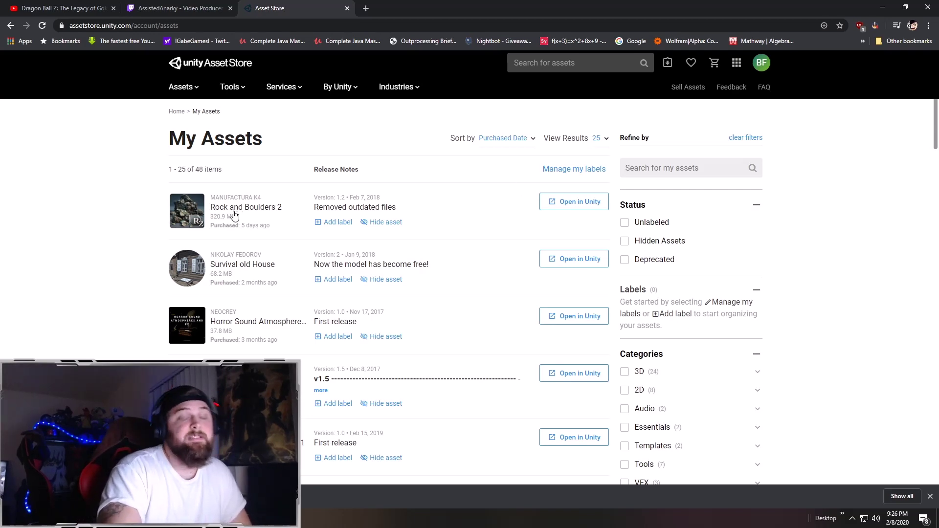
- Scroll to the bottom of My Assets and go to page 2 of the purchases
scroll(268, 214, down, 1)
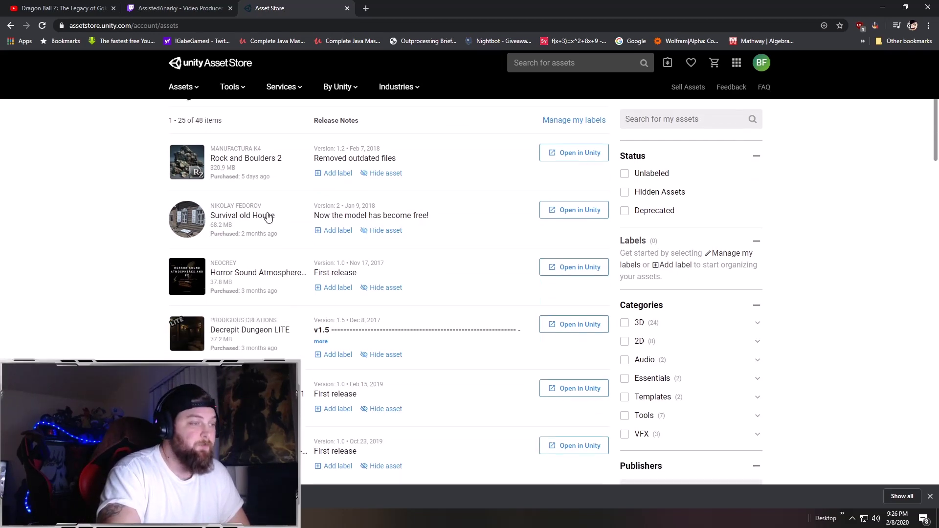
scroll(268, 215, down, 3)
scroll(269, 217, down, 5)
scroll(270, 219, down, 8)
scroll(268, 218, down, 4)
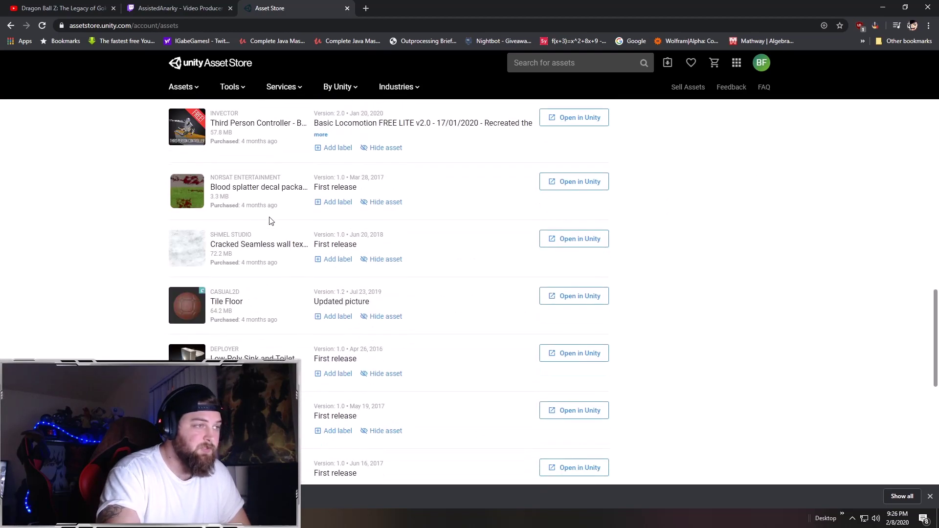
scroll(269, 222, down, 3)
scroll(288, 238, down, 5)
click(400, 231)
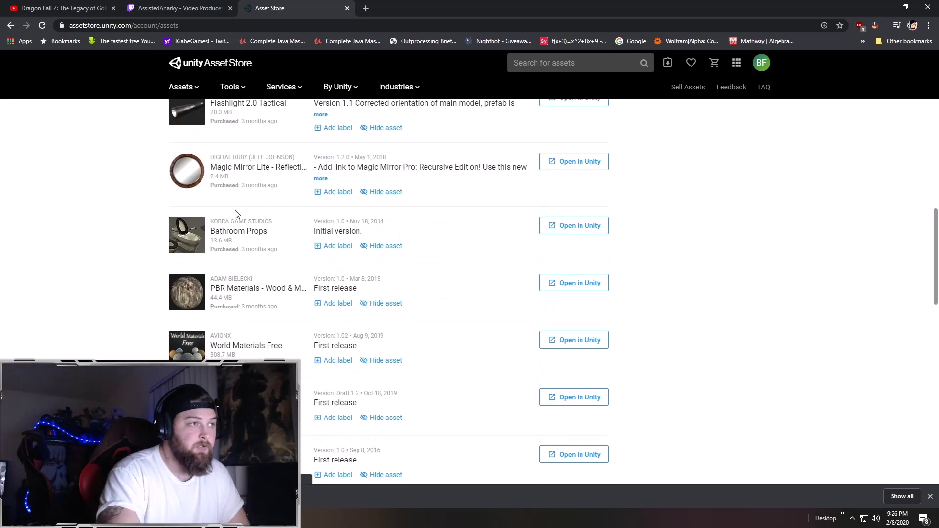
- Scroll through the purchased assets listed on the second page
scroll(255, 286, down, 4)
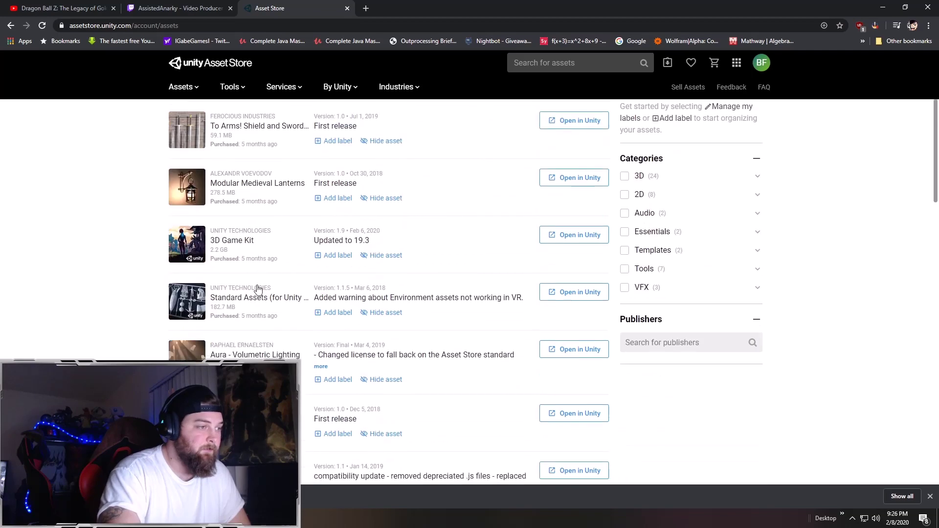
scroll(255, 292, down, 6)
scroll(256, 297, down, 5)
scroll(253, 303, down, 5)
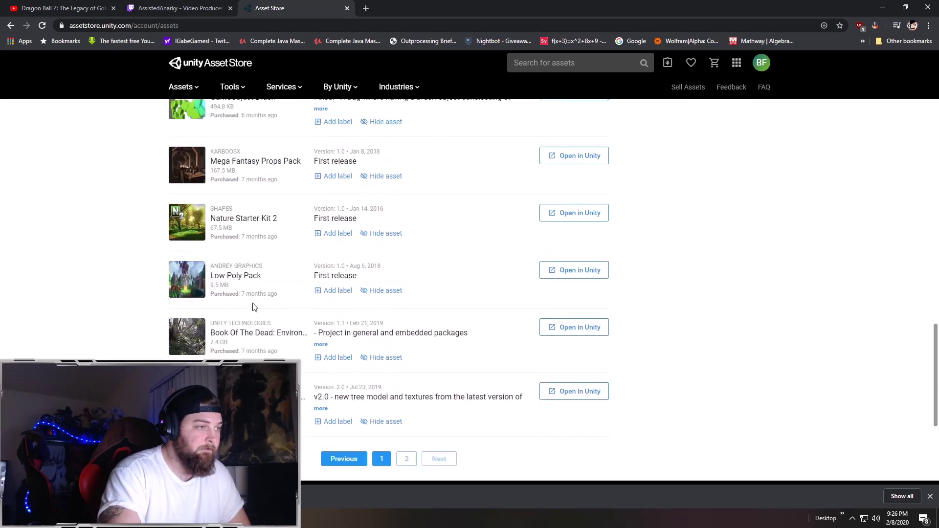
scroll(249, 299, down, 3)
scroll(216, 179, up, 2)
scroll(245, 196, up, 5)
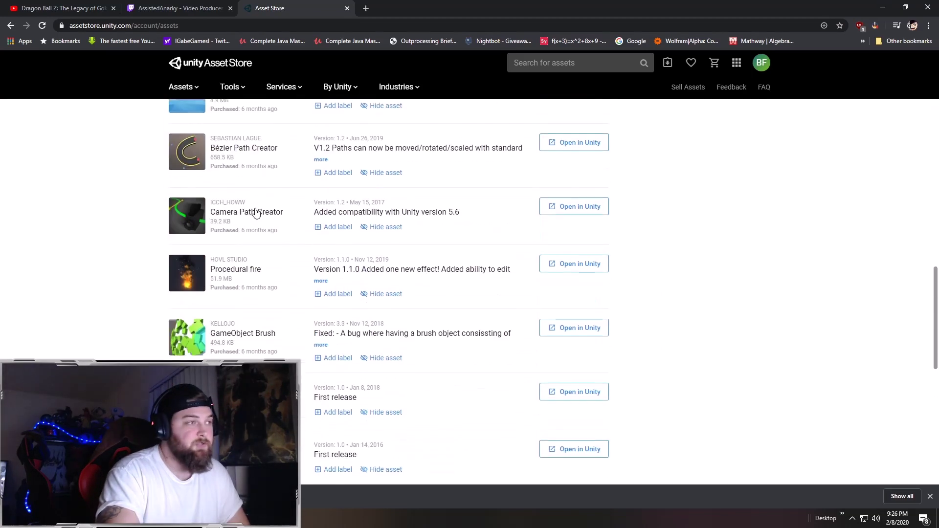
scroll(254, 215, up, 5)
scroll(225, 269, up, 8)
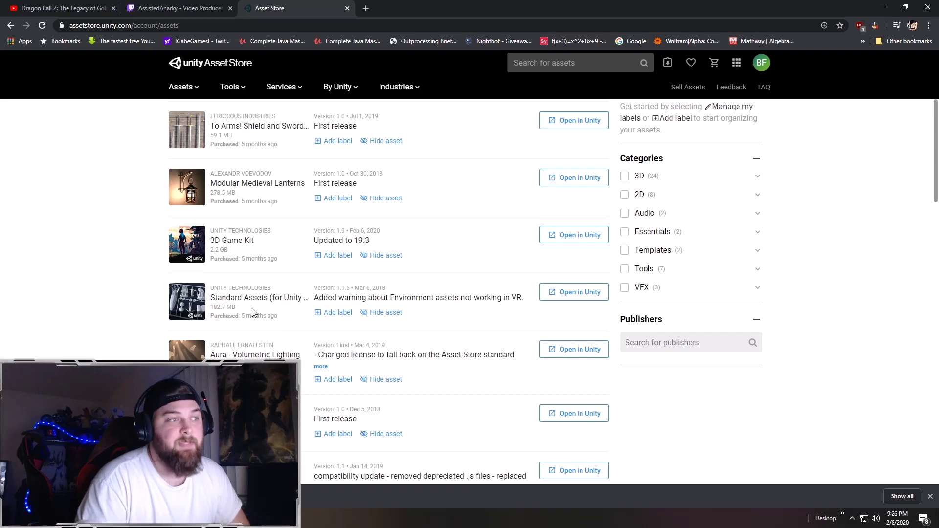
scroll(249, 313, down, 5)
scroll(247, 318, down, 5)
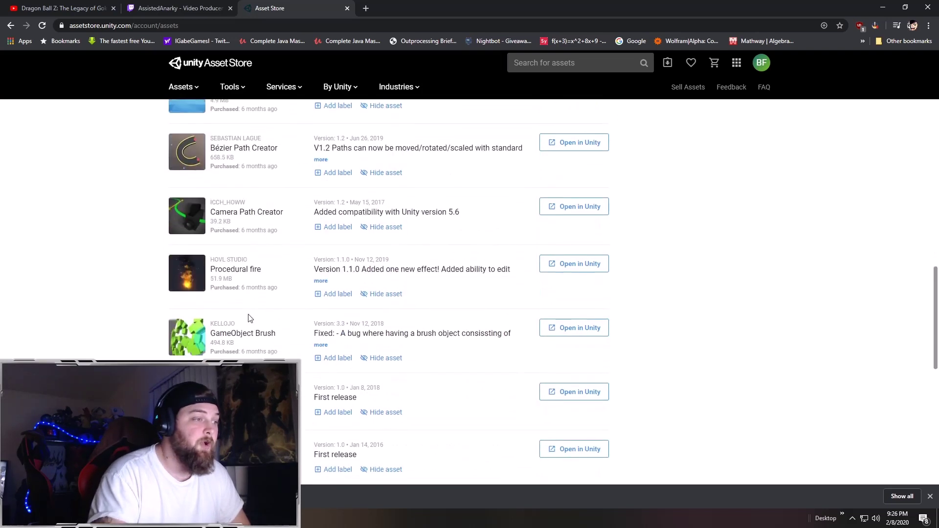
scroll(247, 325, down, 4)
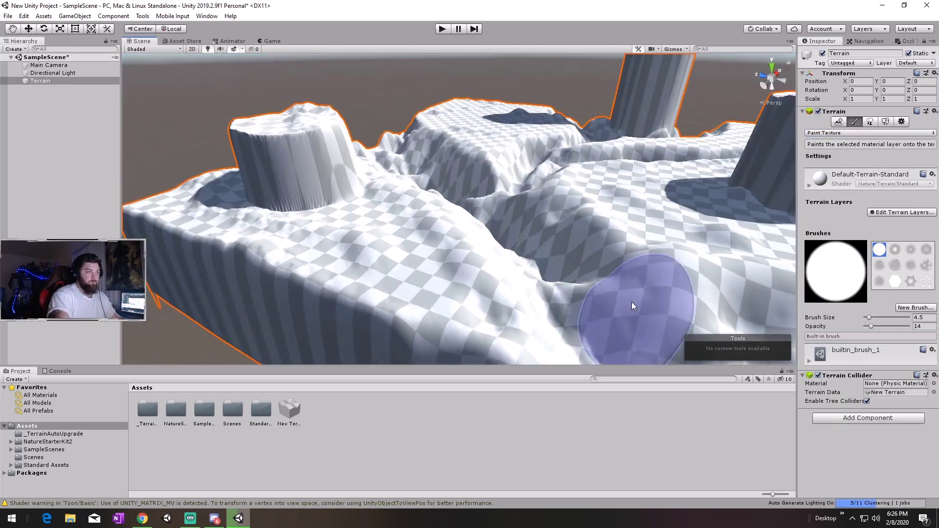
- Assign the grass texture to the new terrain layer and return to texture painting settings
double_click(60, 92)
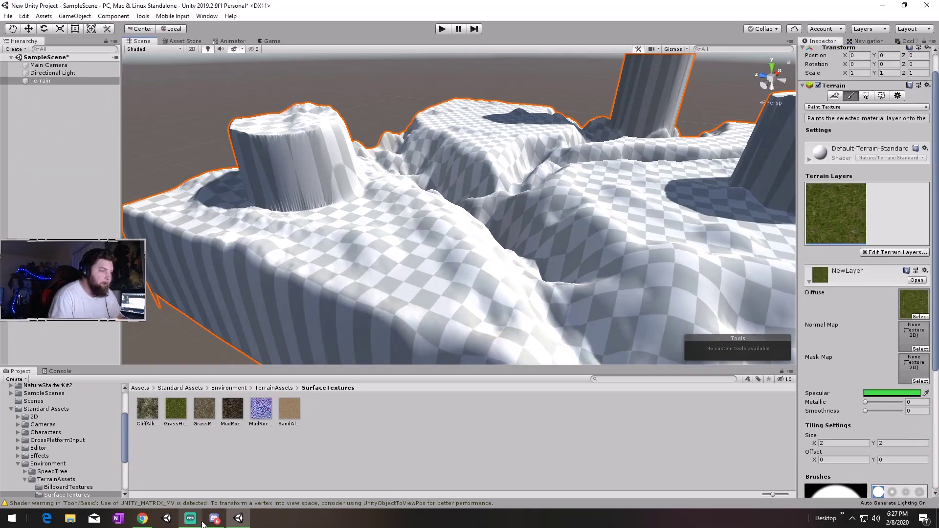
text(gotc)
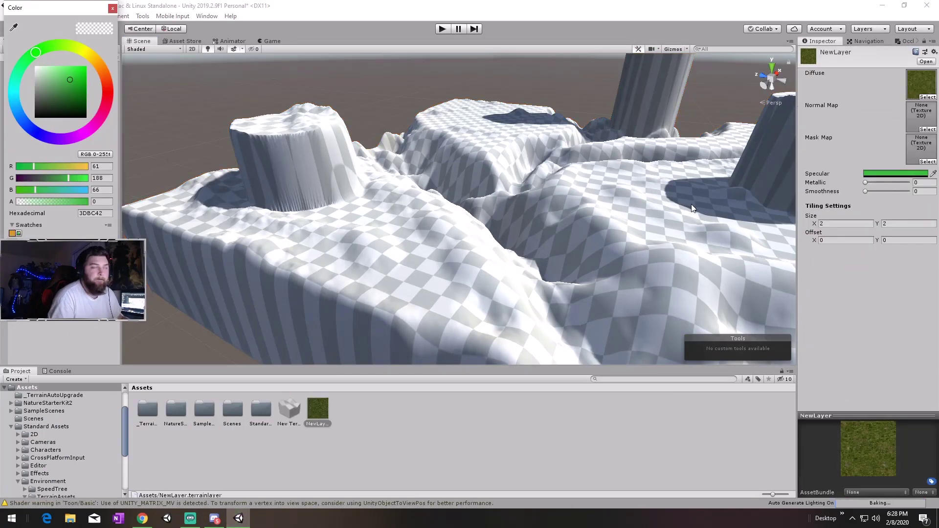
click(691, 209)
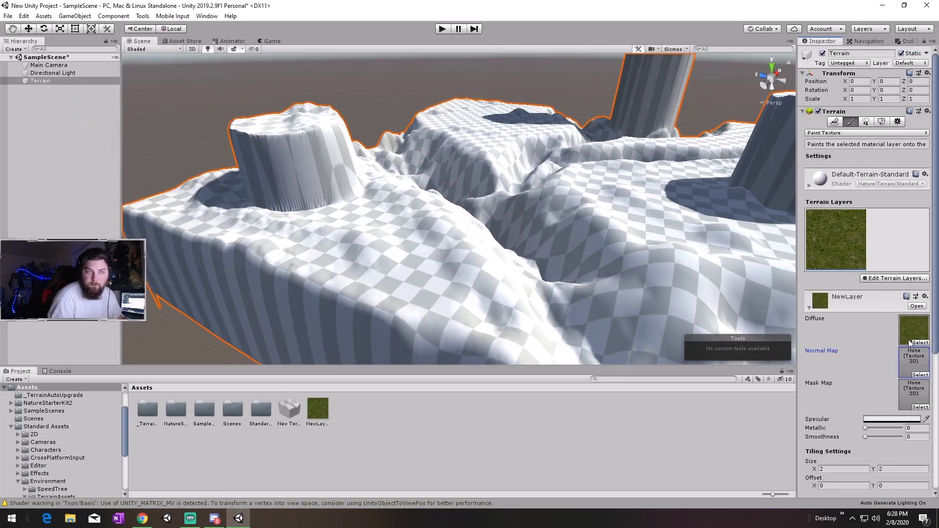
scroll(891, 273, down, 5)
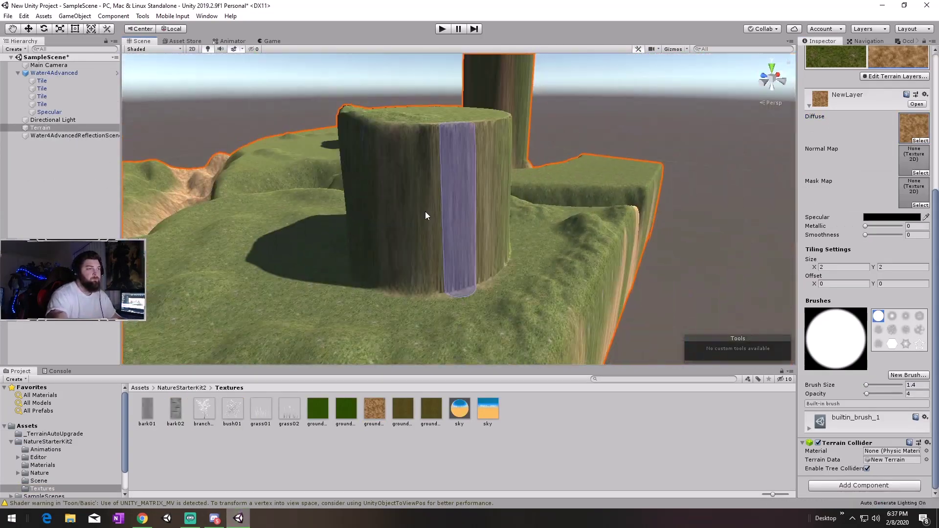
- Orbit around the stumps and waterfall, then select the water object and Main Camera
mouse_move(426, 215)
alt+mouse_down()
mouse_move(532, 211)
mouse_move(130, 109)
alt+mouse_up()
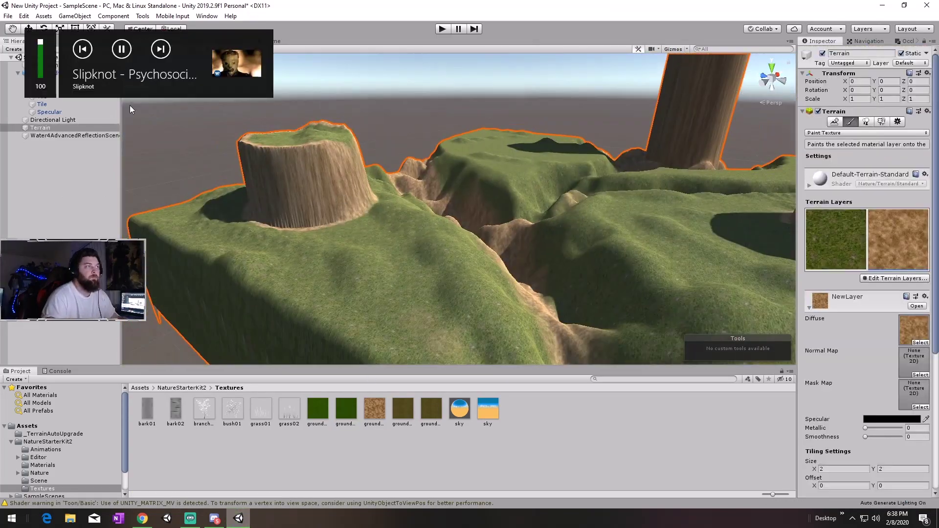
mouse_move(409, 321)
alt+mouse_down()
mouse_move(378, 159)
mouse_move(475, 203)
alt+mouse_up()
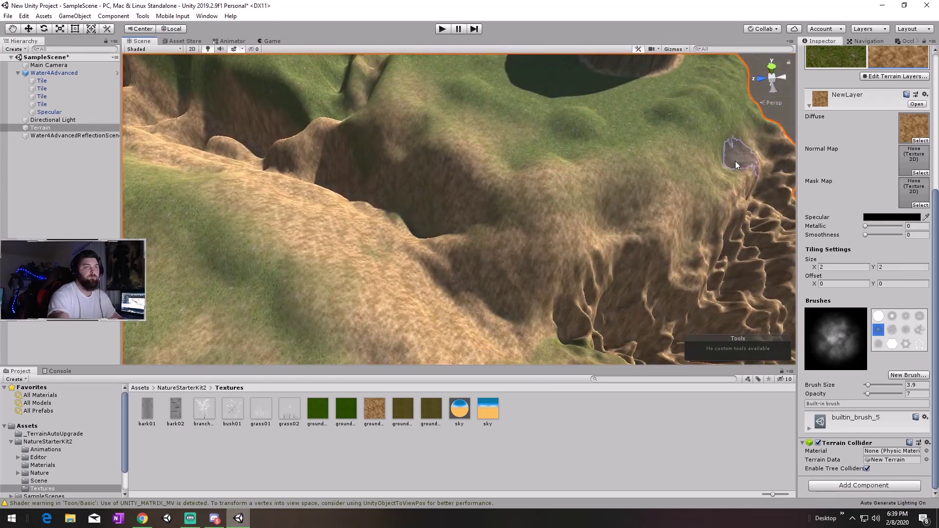
mouse_move(736, 166)
alt+mouse_down()
mouse_move(487, 277)
mouse_move(434, 258)
mouse_move(531, 315)
alt+mouse_up()
mouse_move(798, 264)
mouse_down()
mouse_move(601, 264)
mouse_move(764, 264)
mouse_up()
mouse_move(395, 182)
alt+mouse_down()
mouse_move(415, 237)
mouse_move(336, 345)
mouse_move(450, 174)
mouse_move(489, 290)
mouse_move(469, 145)
mouse_move(491, 49)
mouse_move(580, 218)
alt+mouse_up()
click(488, 290)
click(580, 217)
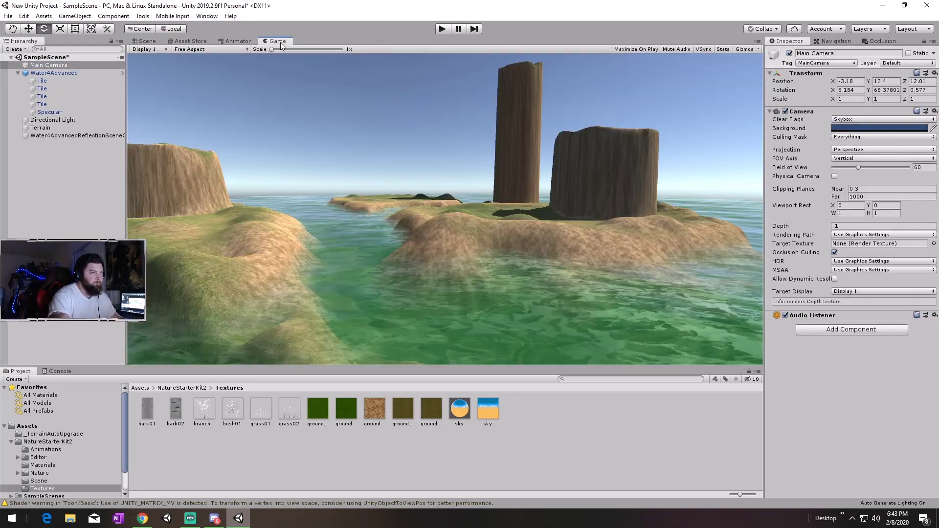
- Select the terrain near the tall trunk and switch to the Raise or Lower Terrain tool
alt+drag(544, 178, 495, 120)
scroll(494, 119, up, 5)
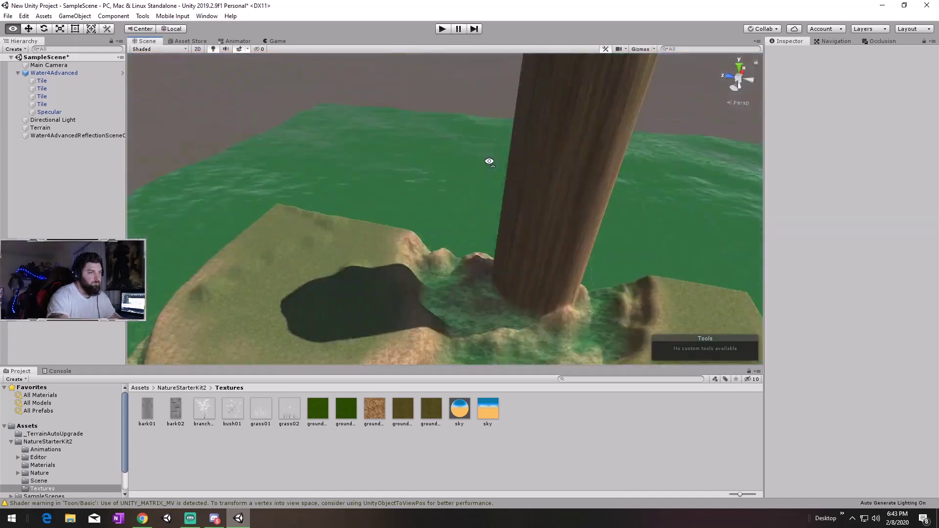
click(489, 160)
click(850, 132)
click(817, 143)
alt+drag(470, 211, 432, 217)
mouse_move(385, 144)
alt+mouse_down()
mouse_move(246, 182)
mouse_move(519, 246)
mouse_move(500, 252)
alt+mouse_up()
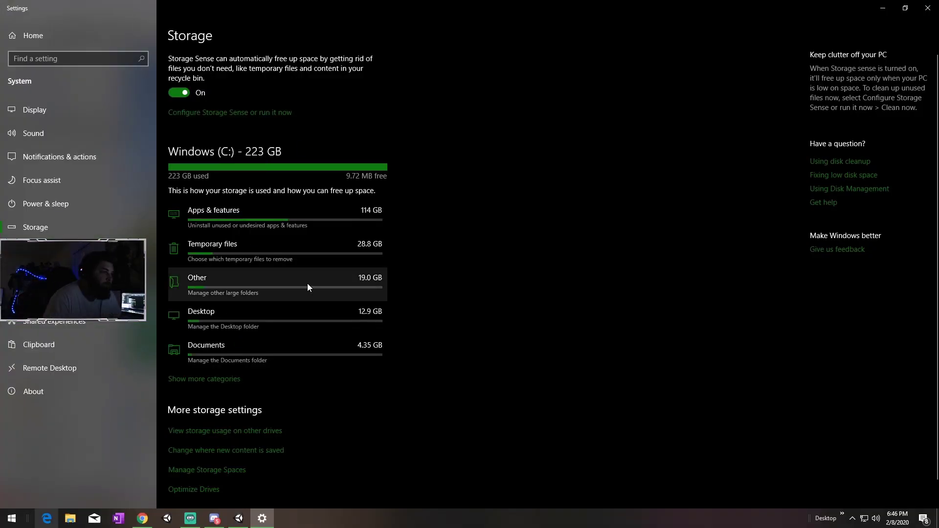
- Open the Within The Woods folder from Storage's Other list and delete its contents
click(309, 286)
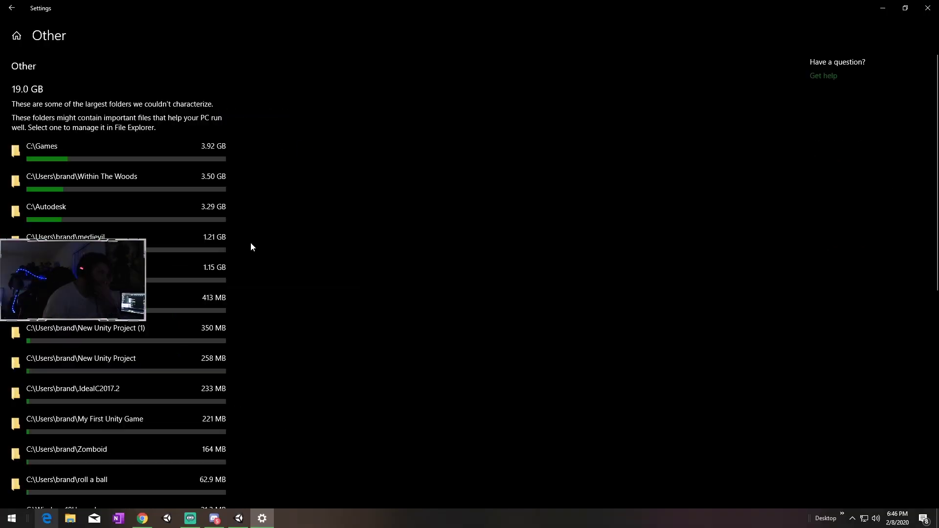
click(146, 181)
key(Delete)
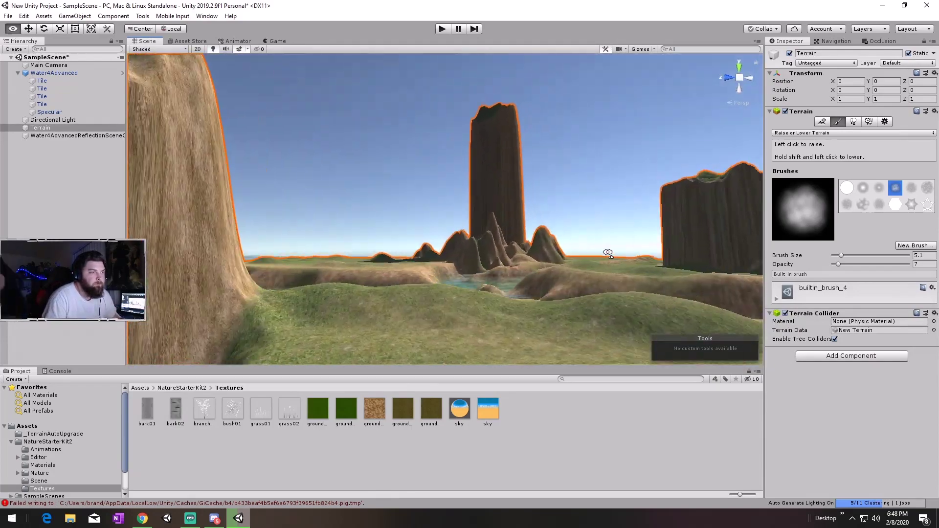
- Fly the Scene view to a new low angle and adjust the side panel
right_drag(607, 253, 661, 62)
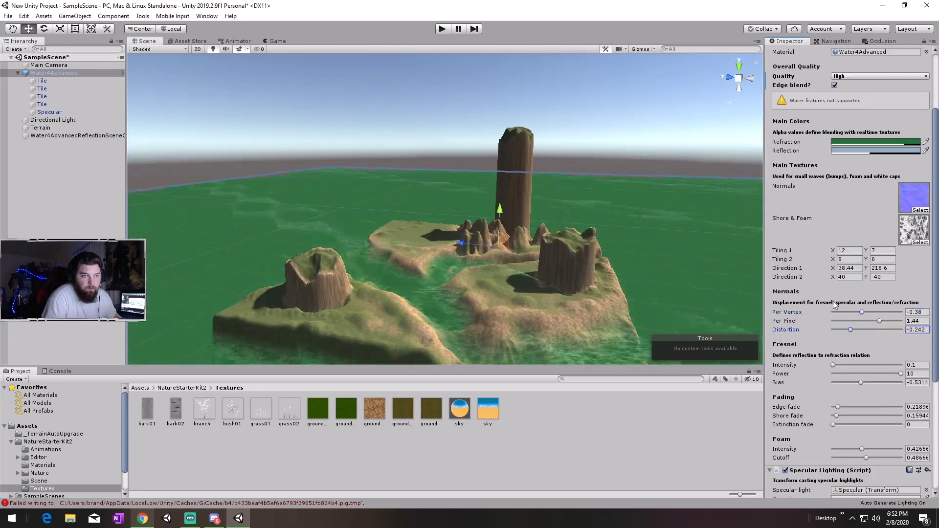
scroll(835, 305, down, 4)
drag(861, 208, 843, 209)
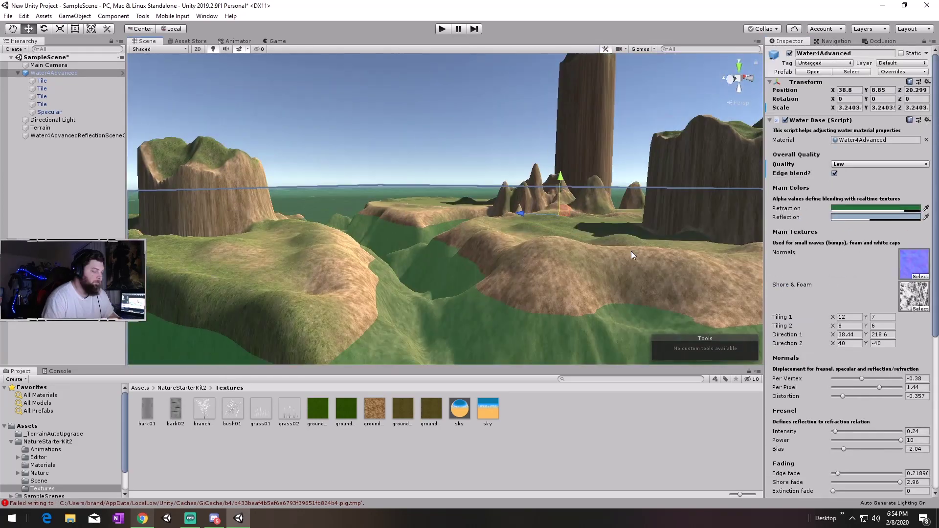
- Delete the old water object and drag the Water4Advanced prefab from the water prefabs folder into the scene
key(Delete)
click(46, 456)
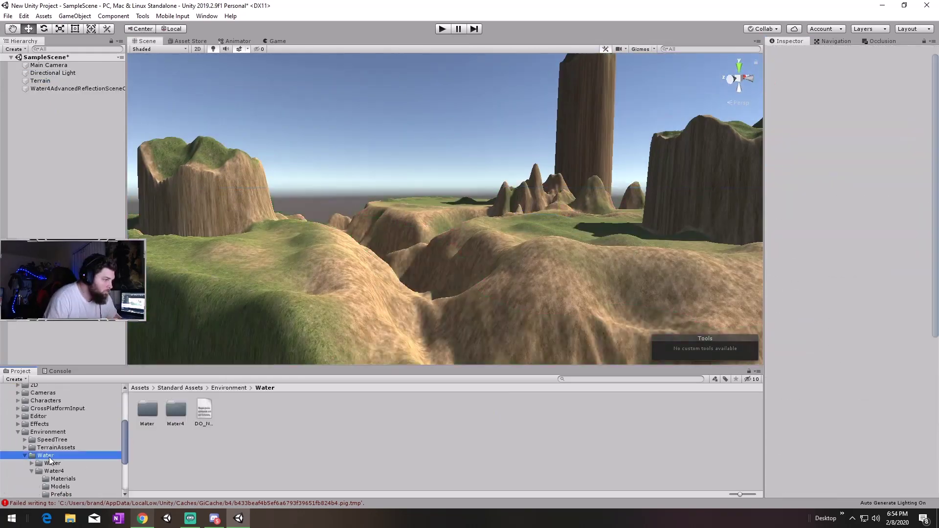
click(49, 462)
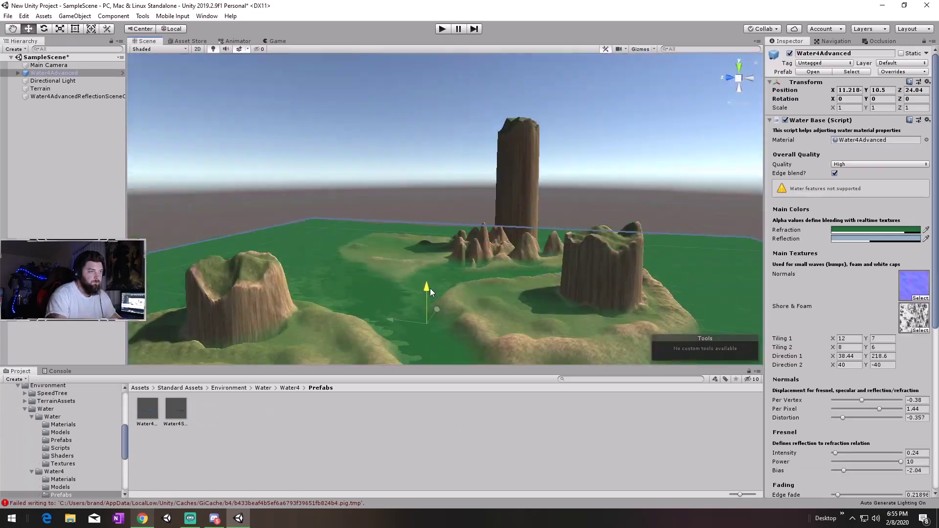
mouse_move(430, 289)
alt+mouse_down()
mouse_move(508, 213)
mouse_move(538, 209)
alt+mouse_up()
- Select the new Water4Advanced water, orbit around the island to check it, then deselect
click(538, 210)
mouse_move(434, 218)
alt+mouse_down()
mouse_move(415, 147)
mouse_move(441, 107)
mouse_move(470, 129)
mouse_move(478, 102)
mouse_move(487, 128)
mouse_move(33, 434)
alt+mouse_up()
click(441, 106)
scroll(32, 434, up, 3)
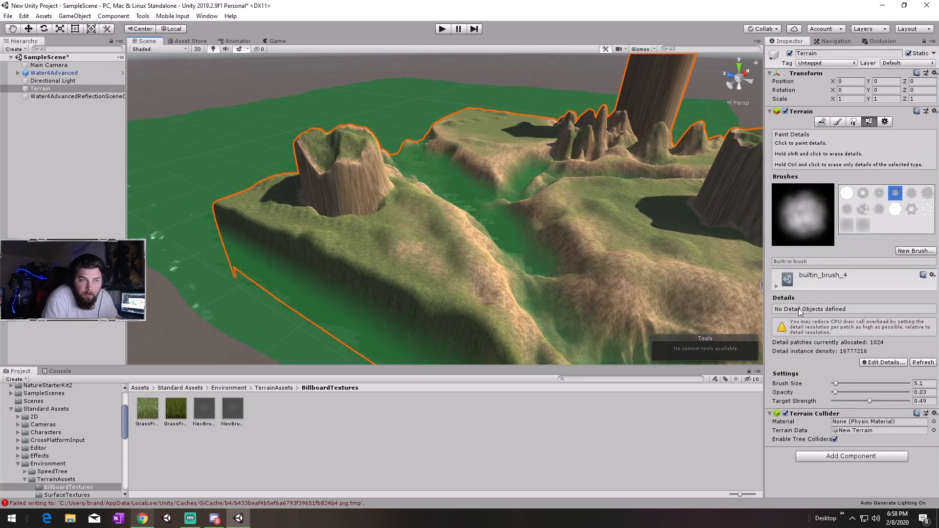
- Paint grass clumps over the left hillside and orbit to inspect the grassy mesa
key(shift+r)
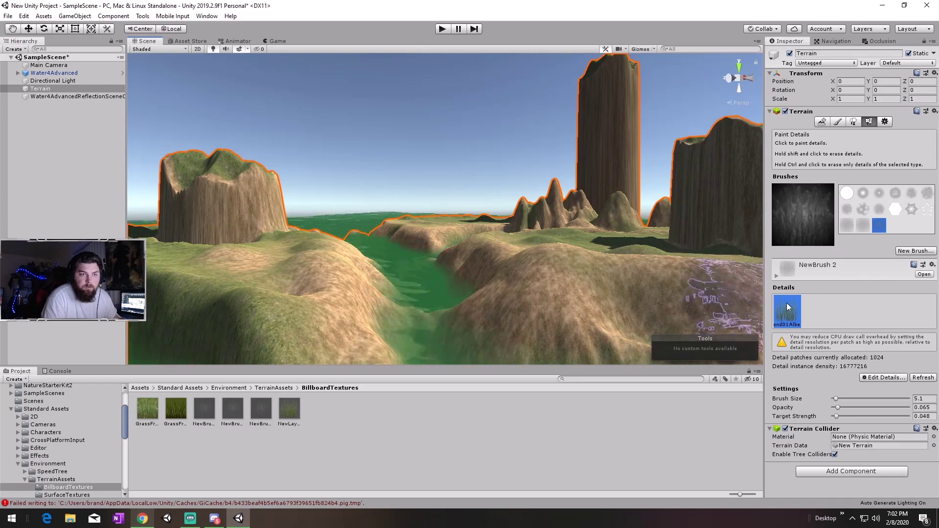
drag(288, 247, 232, 264)
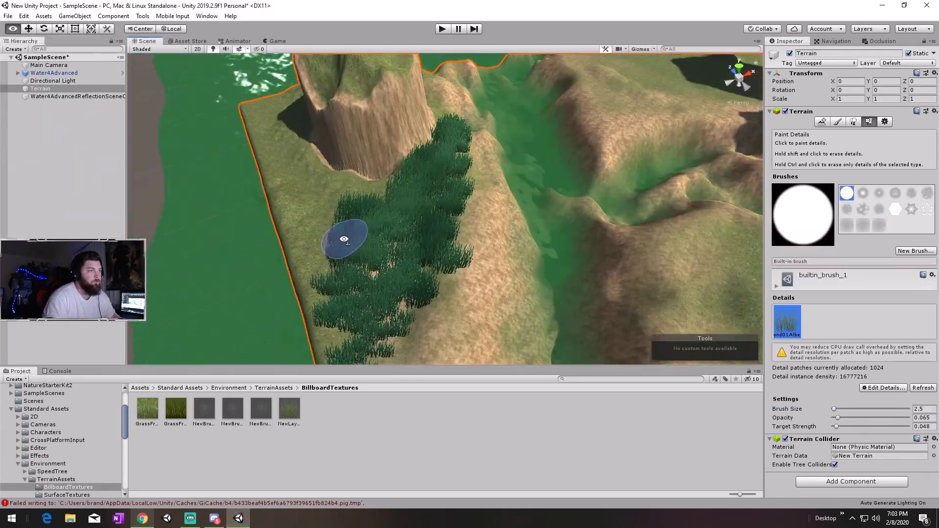
mouse_move(344, 239)
alt+mouse_down()
mouse_move(488, 272)
mouse_move(430, 335)
mouse_move(426, 266)
mouse_move(406, 223)
alt+mouse_up()
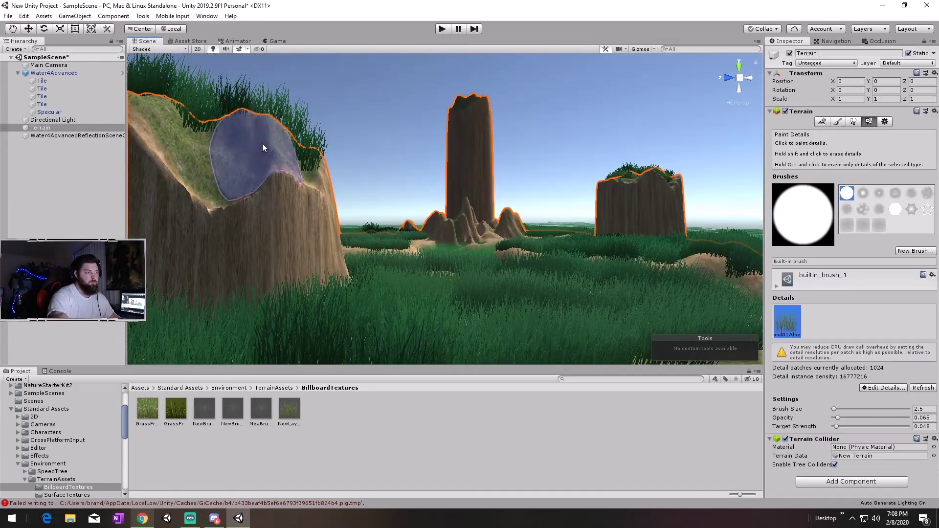
alt+drag(365, 179, 513, 333)
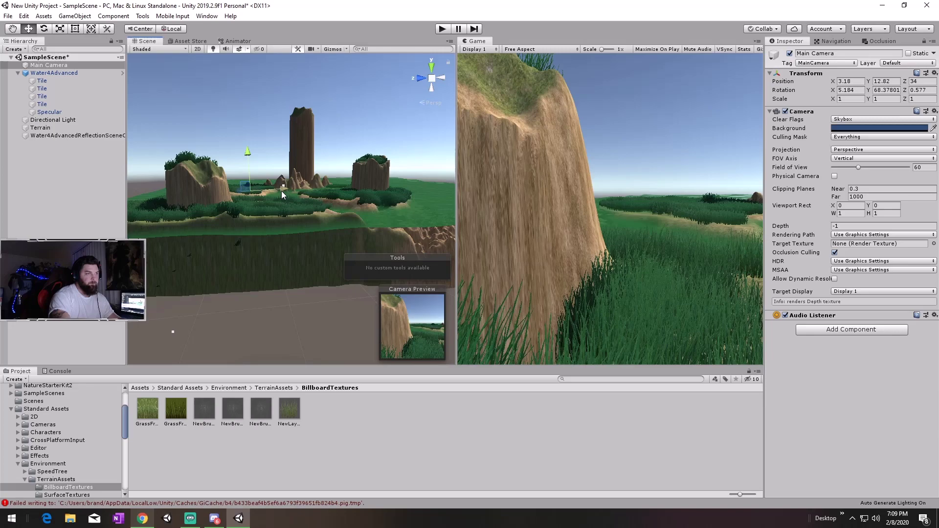
- Move the Main Camera to face the tower and switch to the rotate tool
mouse_move(282, 192)
mouse_down()
mouse_move(221, 194)
mouse_move(256, 178)
mouse_up()
key(e)
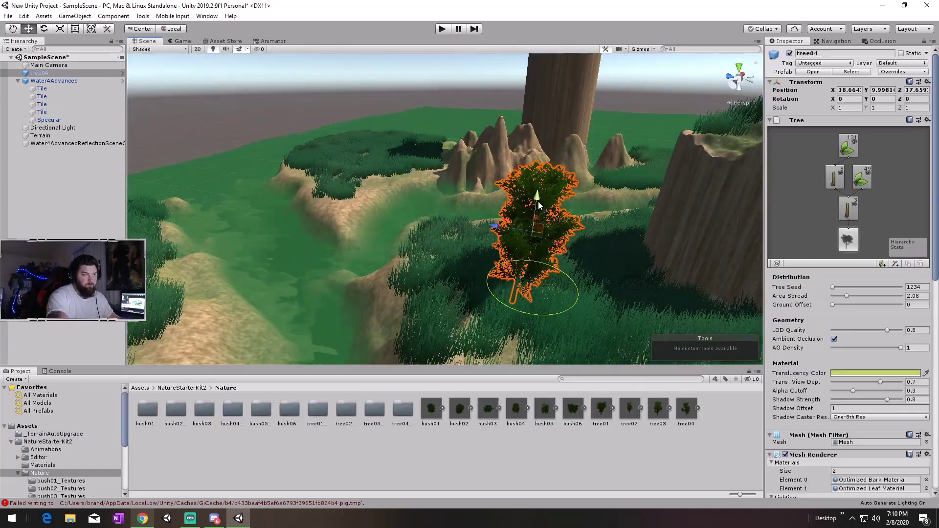
right_drag(539, 205, 527, 303)
- Delete tree04 and place the bush03 prefab on top of the ProBuilder cylinder trunk
key(Delete)
click(207, 17)
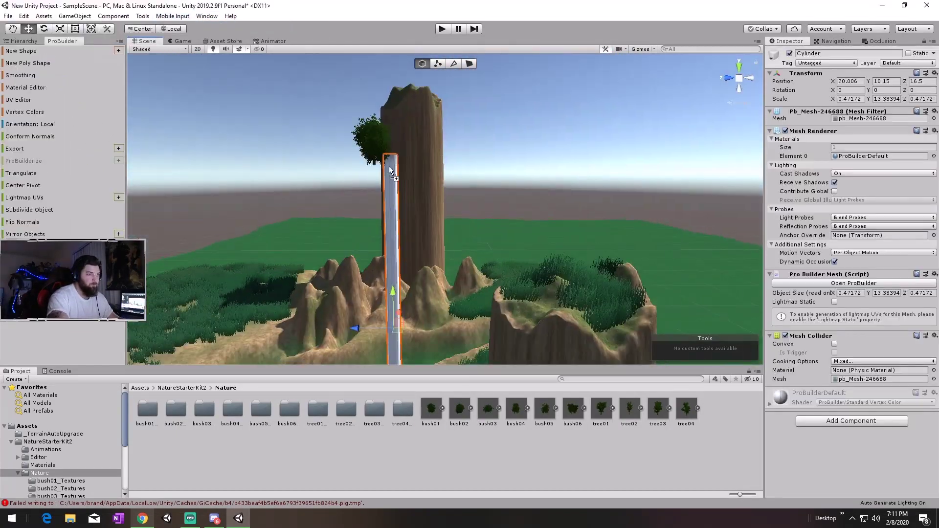
drag(394, 193, 394, 196)
key(f)
scroll(409, 220, down, 3)
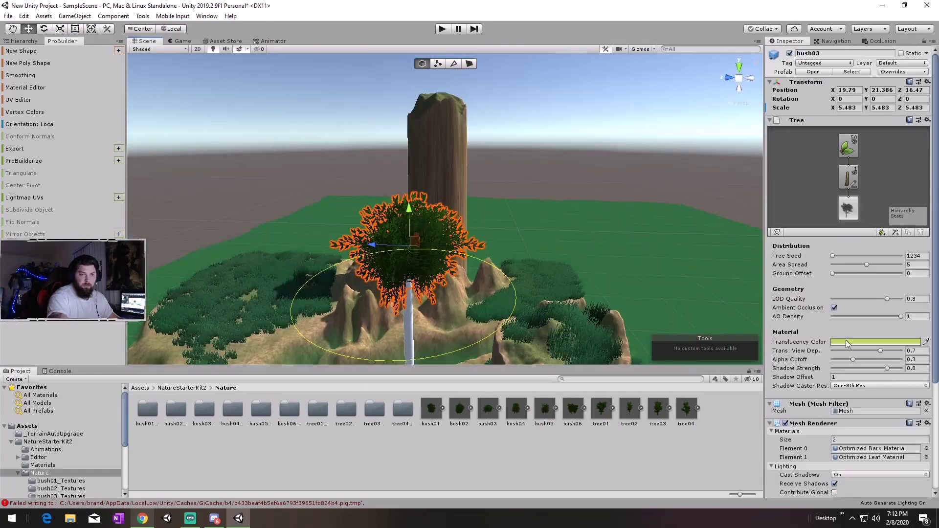
click(111, 9)
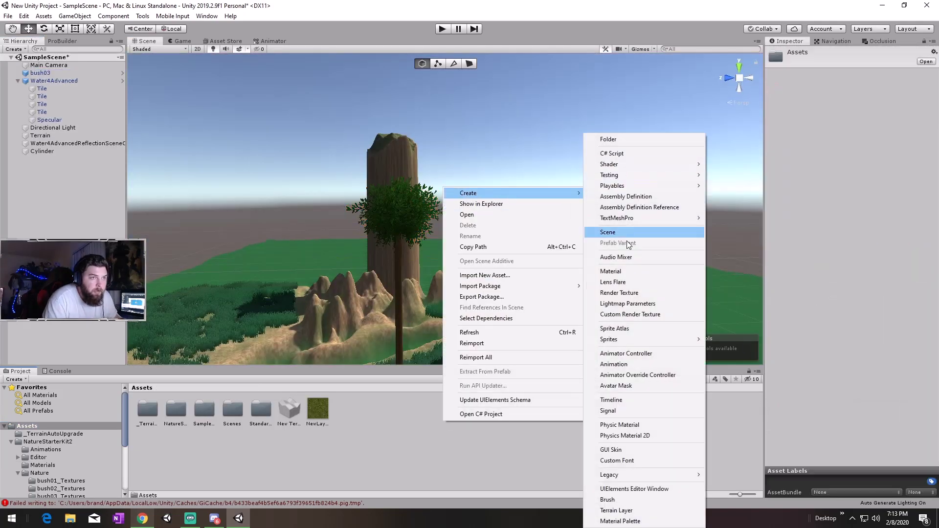
- Enlarge the bush03 leaves, then scroll through the Asset Store's My Assets purchases
click(636, 268)
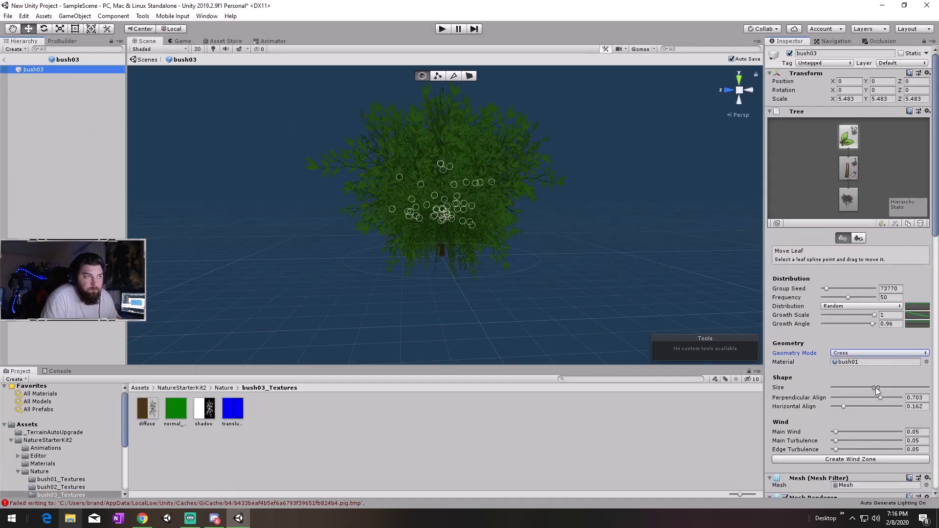
scroll(871, 381, down, 3)
scroll(832, 304, down, 6)
scroll(792, 230, down, 6)
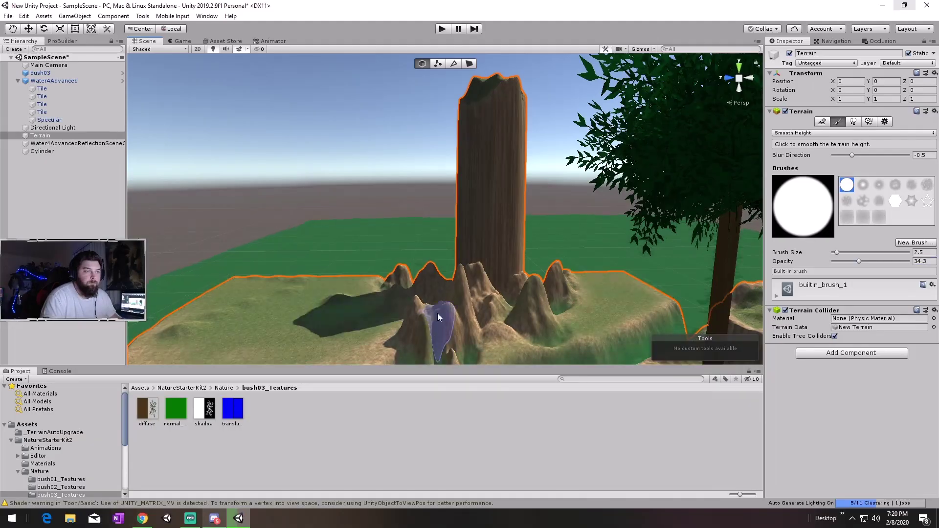
- Orbit the view down over the island terrain
alt+drag(437, 313, 400, 256)
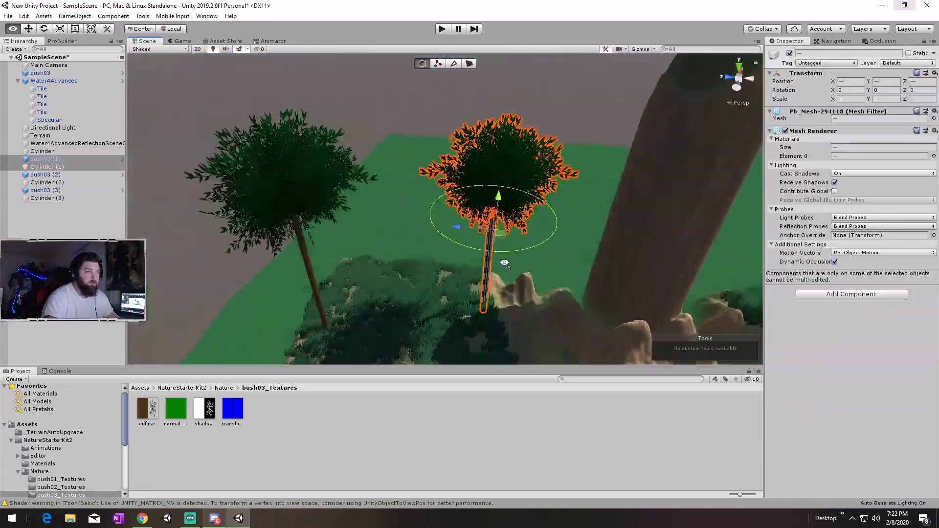
- Orbit the view around the newly placed tree
mouse_move(495, 146)
alt+mouse_down()
mouse_move(378, 164)
mouse_move(562, 203)
alt+mouse_up()
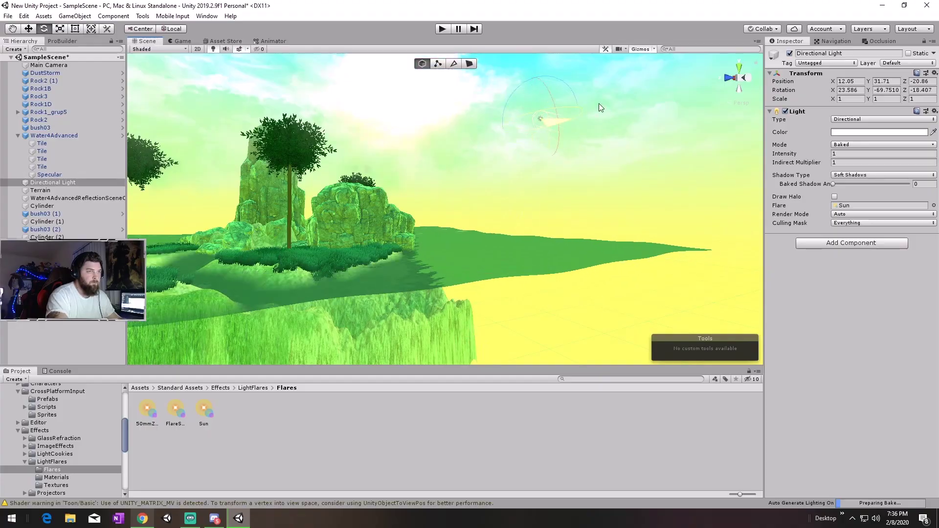
- Re-angle the directional light and set intensity 0.74 and indirect multiplier 0.89
mouse_move(601, 107)
right_down()
mouse_move(500, 193)
mouse_move(478, 265)
mouse_move(588, 232)
mouse_move(577, 327)
right_up()
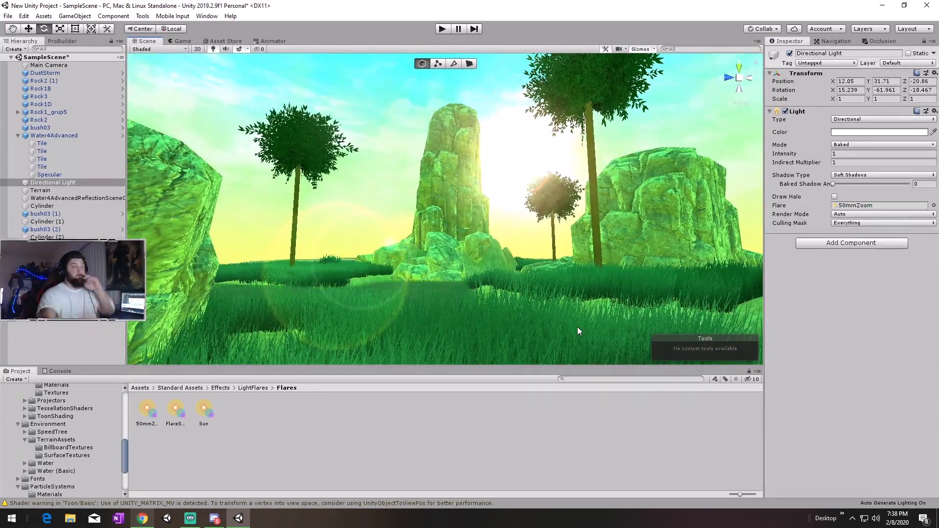
click(833, 153)
text(0.74)
key(Tab)
text(0.89)
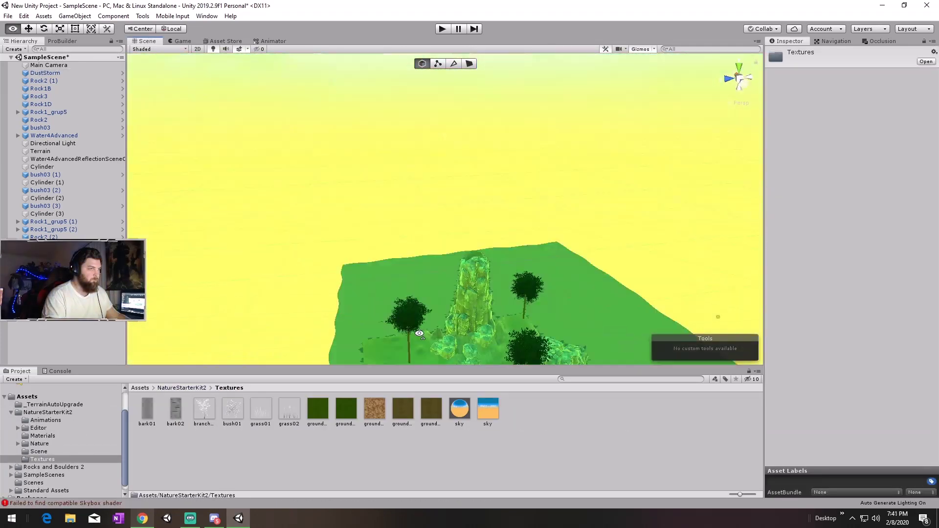
- Apply the sky texture as the skybox, discard import changes, and consult the Unity Manual skybox page
drag(432, 315, 459, 424)
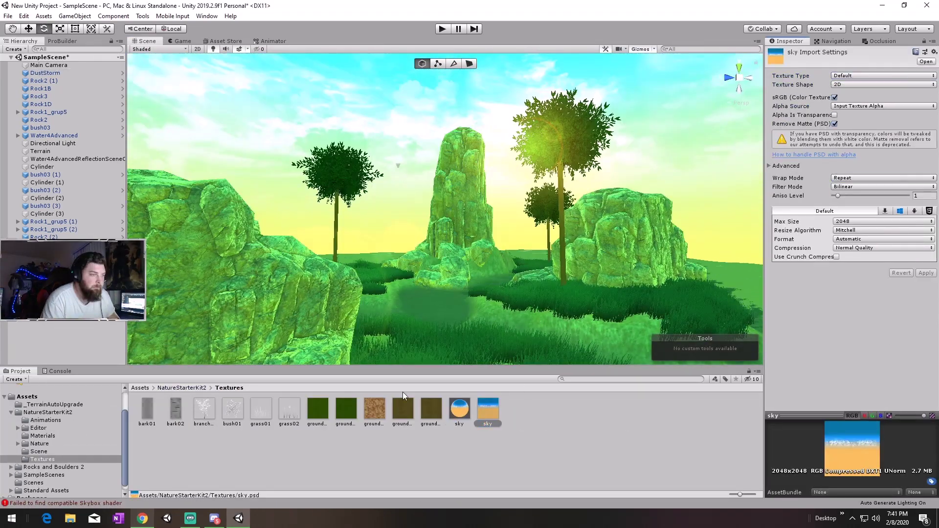
click(539, 279)
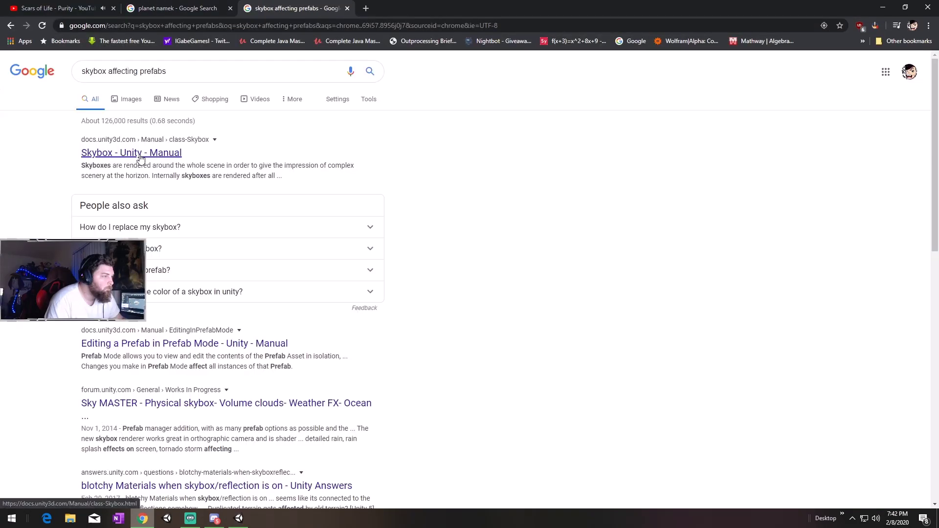
click(141, 158)
scroll(395, 261, down, 15)
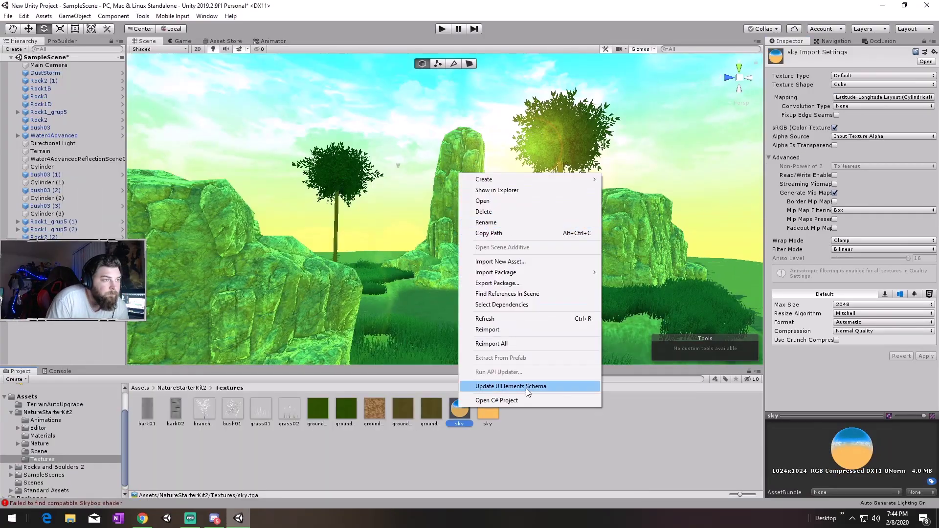
click(853, 331)
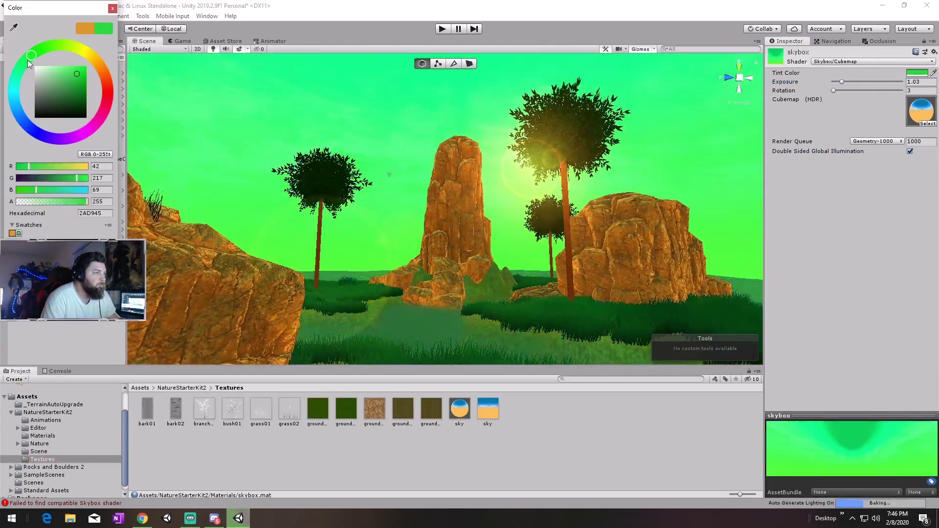
drag(27, 59, 60, 89)
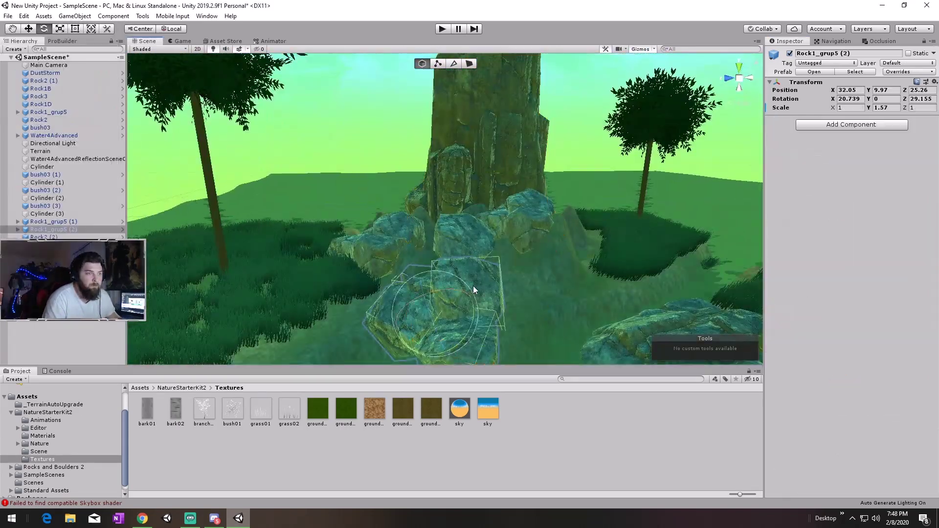
right_click(65, 231)
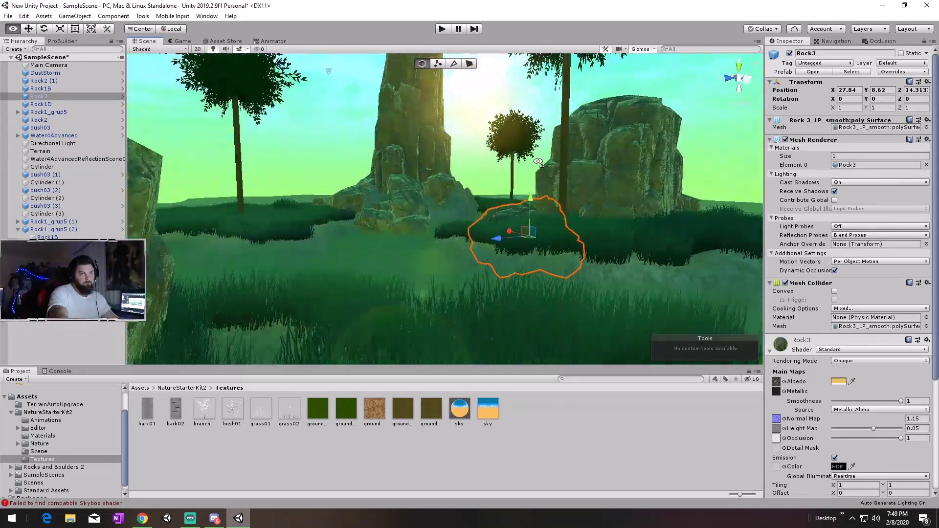
- Run the scene in Play mode to preview it and select the Directional Light
key(ctrl+p)
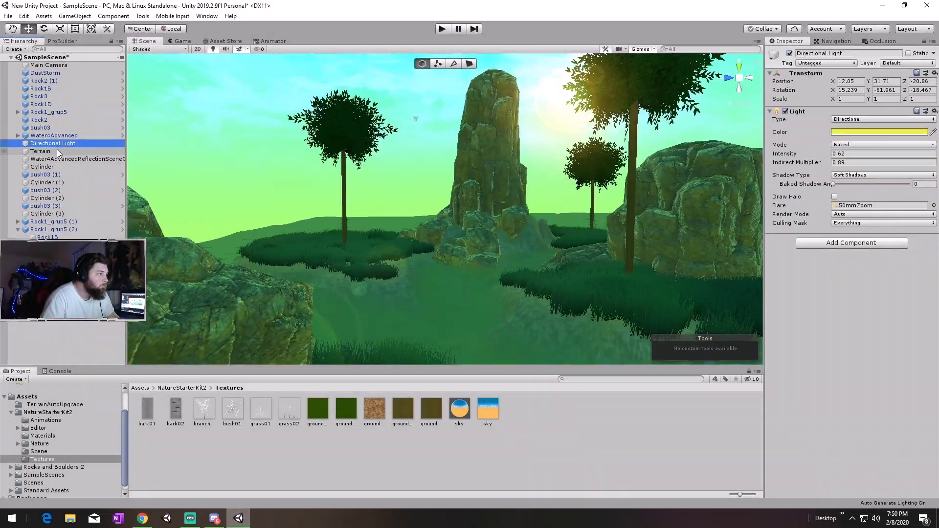
click(45, 72)
click(442, 29)
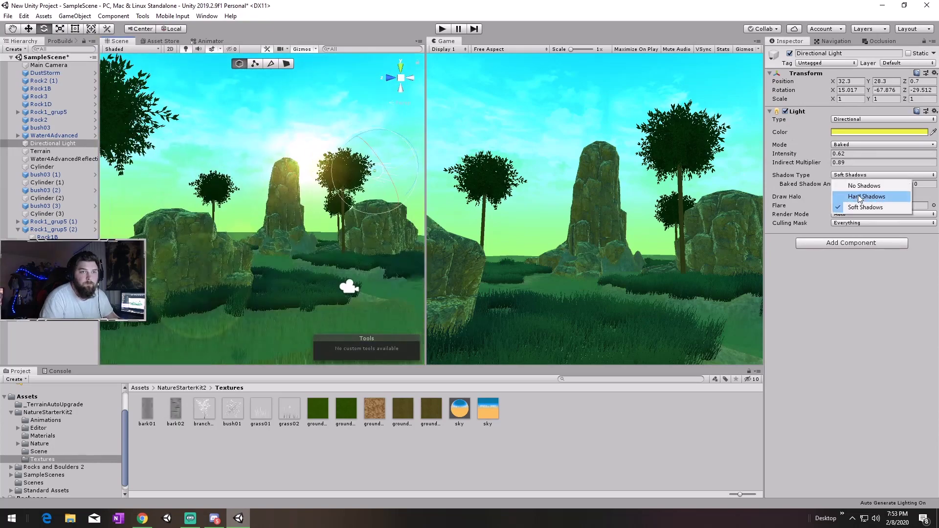
- Switch the sun's shadows to Hard Shadows, then select the skybox material
click(859, 197)
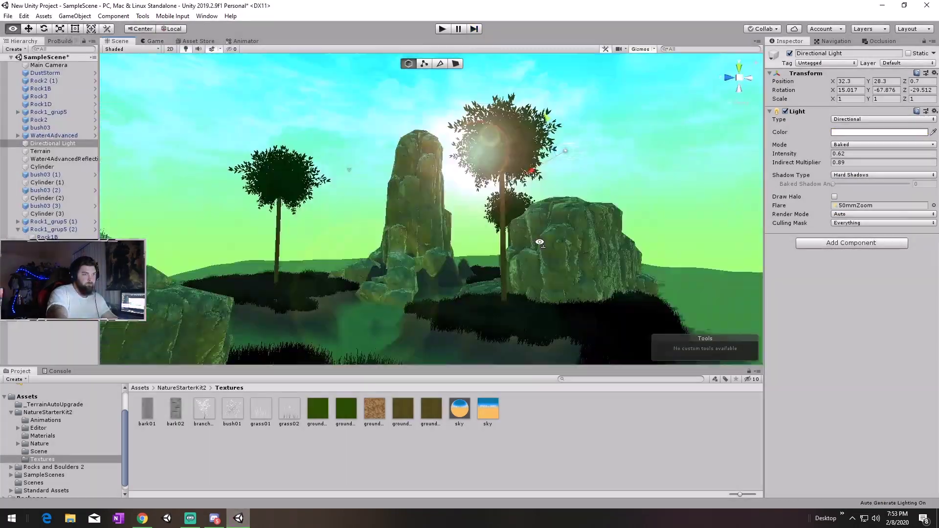
alt+drag(539, 243, 420, 214)
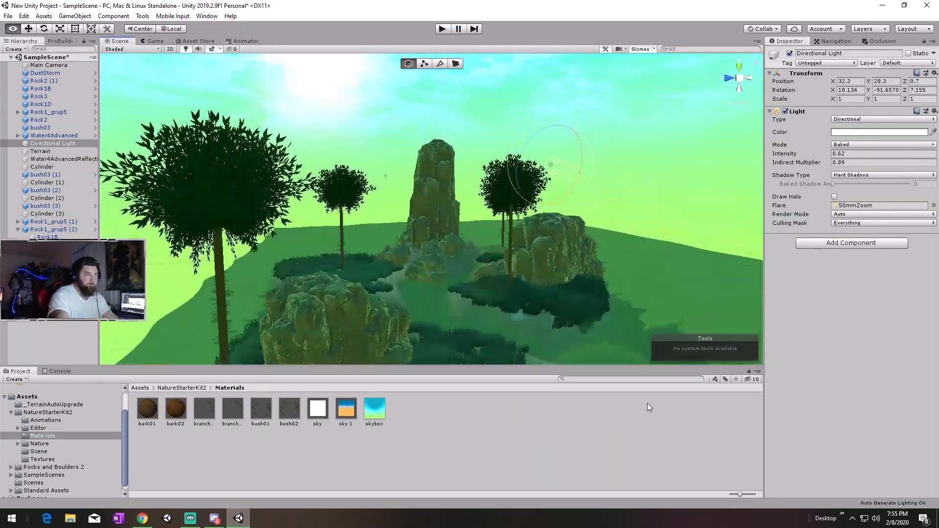
click(375, 408)
- Adjust the skybox exposure and set its Render Queue to From Shader
drag(838, 82, 846, 84)
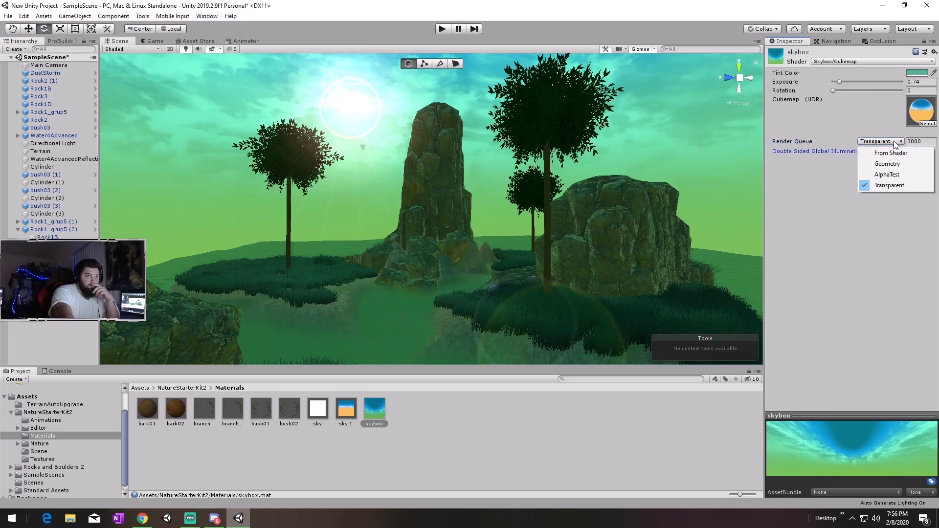
click(891, 153)
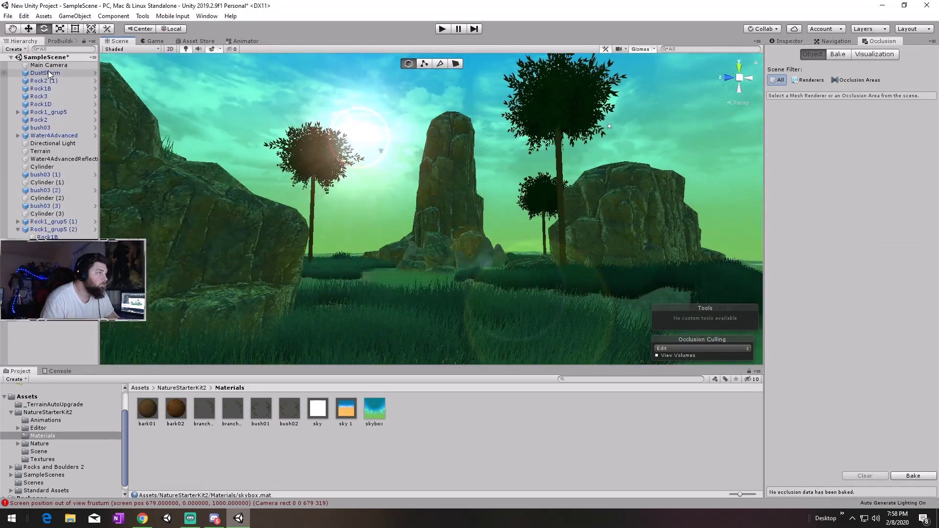
mouse_move(357, 147)
alt+mouse_down()
mouse_move(354, 164)
mouse_move(274, 245)
alt+mouse_up()
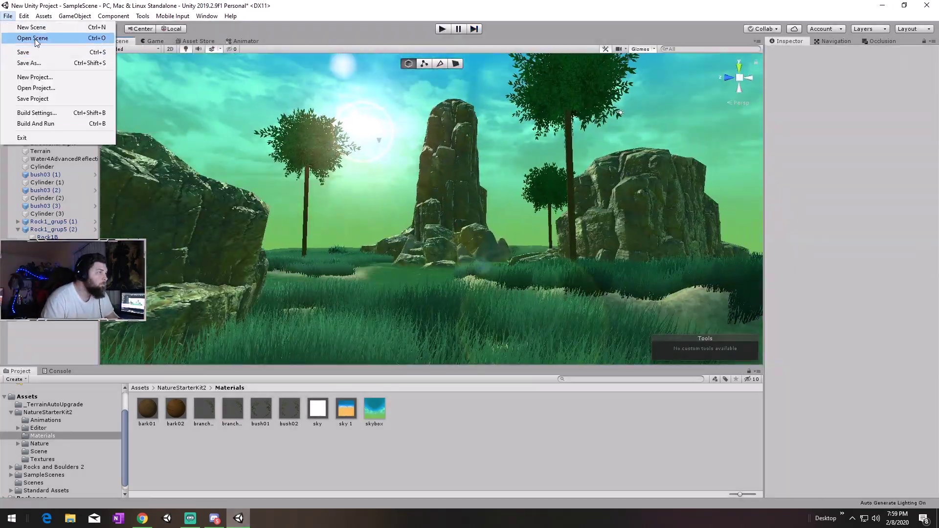
- Build and run the game, choosing the output folder
click(29, 397)
click(8, 15)
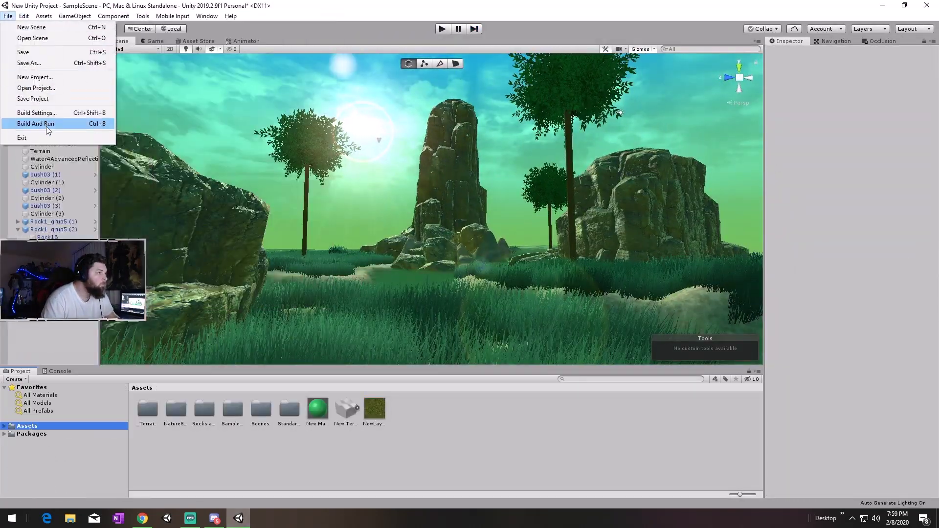
click(22, 124)
right_click(216, 194)
key(Escape)
click(382, 269)
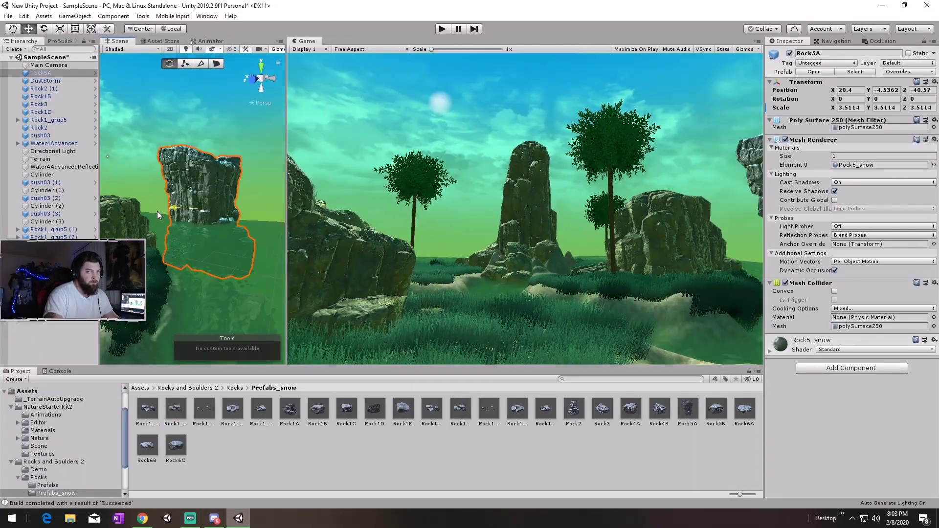
- Move Rock5A farther out across the water and select the water
drag(157, 210, 127, 195)
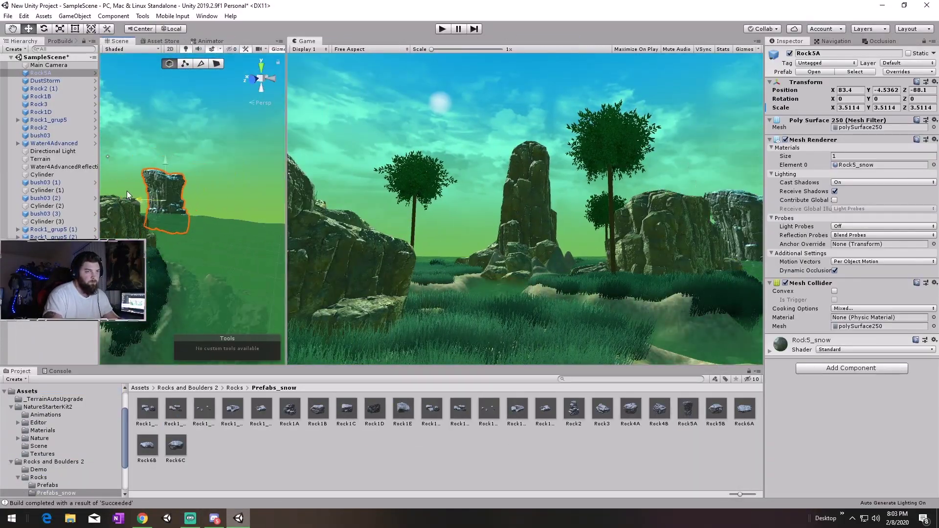
alt+drag(253, 222, 136, 198)
click(219, 227)
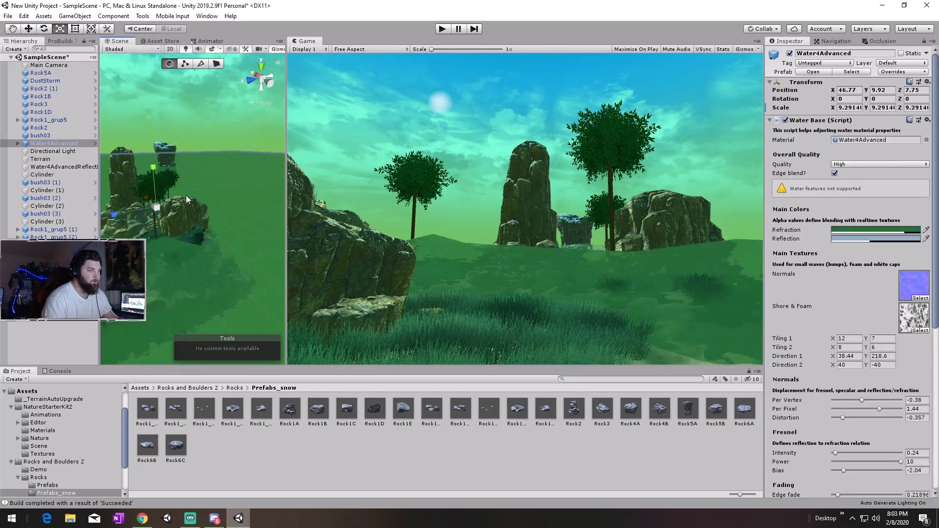
mouse_move(219, 227)
alt+mouse_down()
mouse_move(186, 183)
mouse_move(263, 163)
alt+mouse_up()
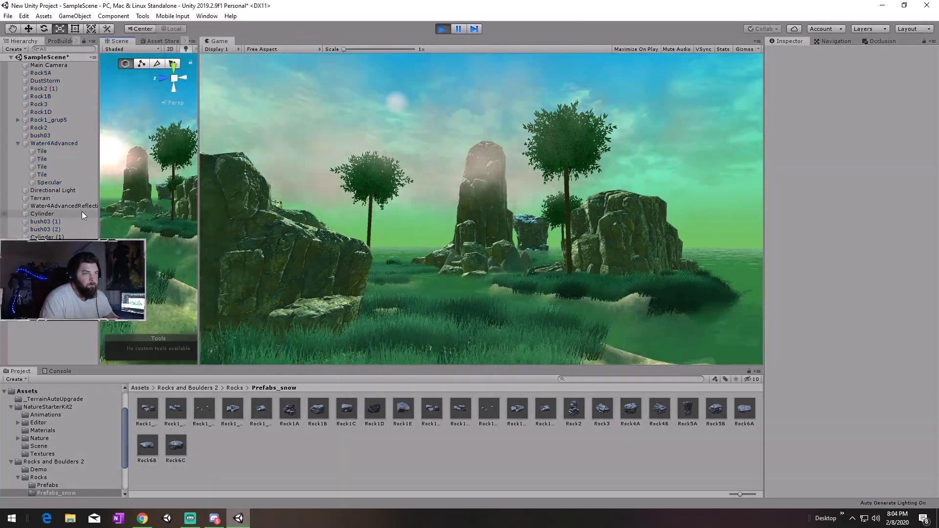
drag(286, 195, 422, 196)
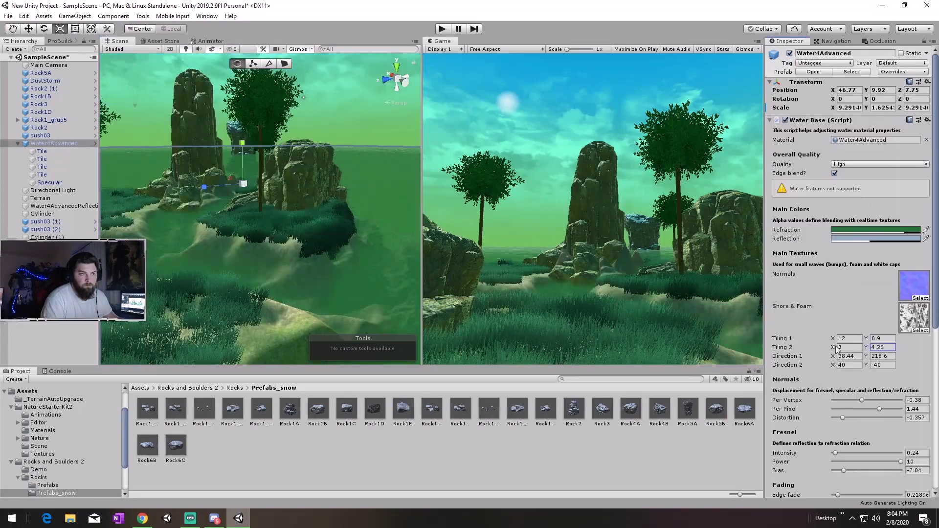
- Duplicate Rock5A and move the copy further out
click(319, 171)
key(ctrl+d)
drag(323, 168, 269, 272)
key(f)
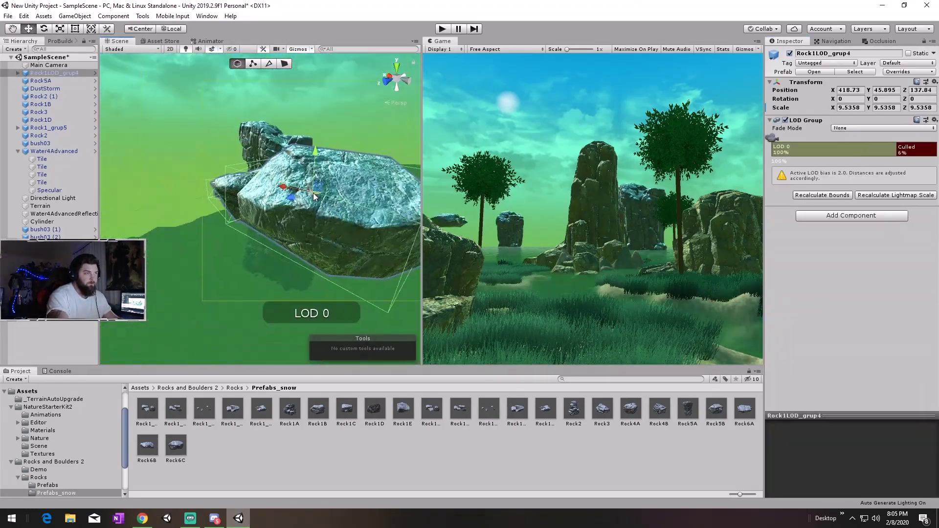
- Place a Rock1LOD_grup4 rock beside the others and make copies of it and the tree
mouse_move(516, 409)
mouse_down()
mouse_move(278, 177)
mouse_move(220, 193)
mouse_move(305, 189)
mouse_up()
key(ctrl+d)
key(ctrl+d)
key(ctrl+d)
key(f)
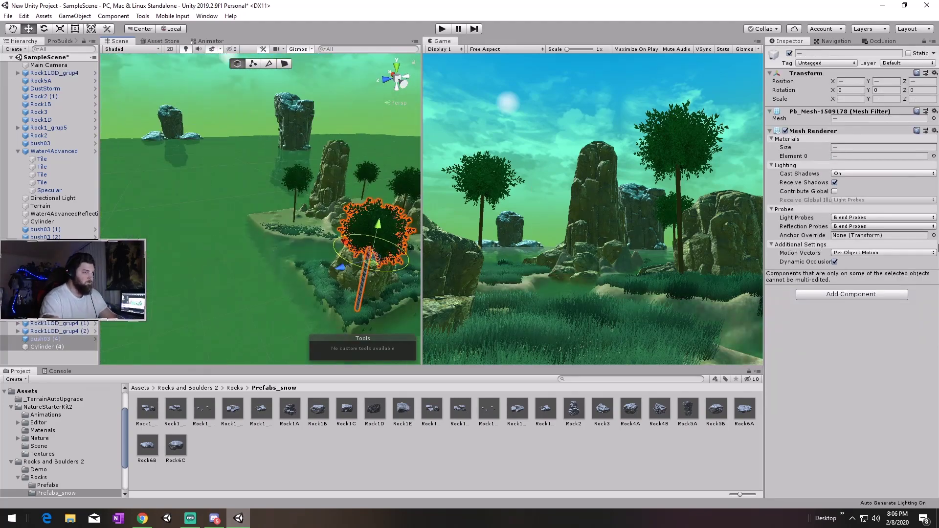
mouse_move(178, 147)
alt+mouse_down()
mouse_move(159, 165)
mouse_move(323, 188)
alt+mouse_up()
key(ctrl+d)
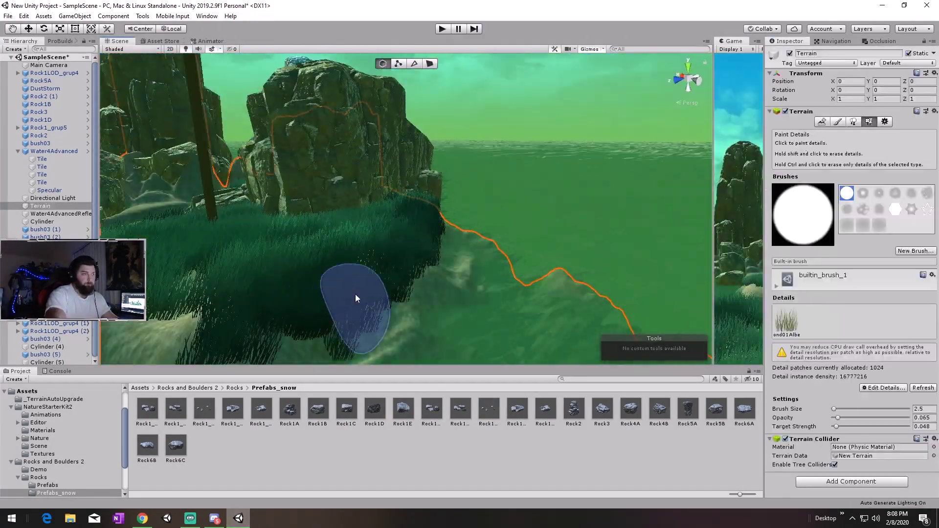
- Fly the view over to the rock pillars and trees
alt+drag(225, 344, 656, 111)
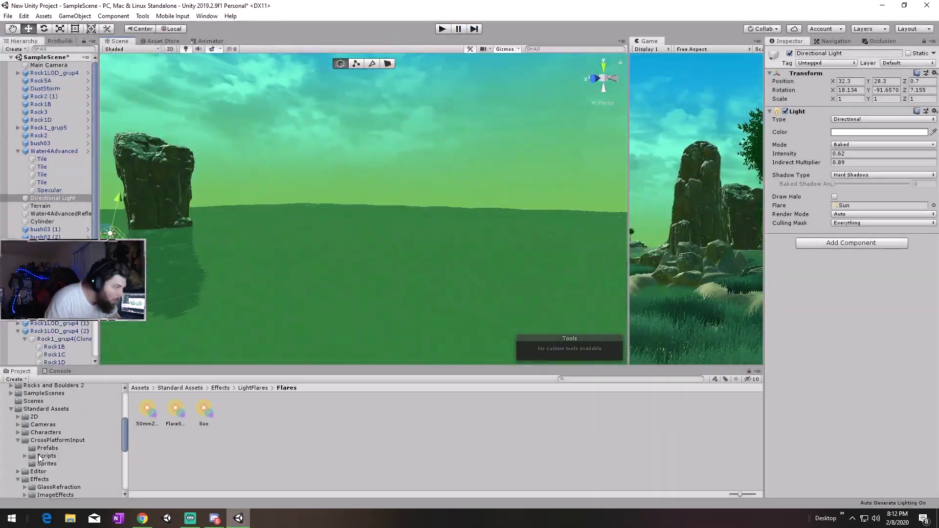
- Place a Rock2 prefab from the rock prefabs folder onto the island
click(48, 444)
drag(574, 408, 340, 215)
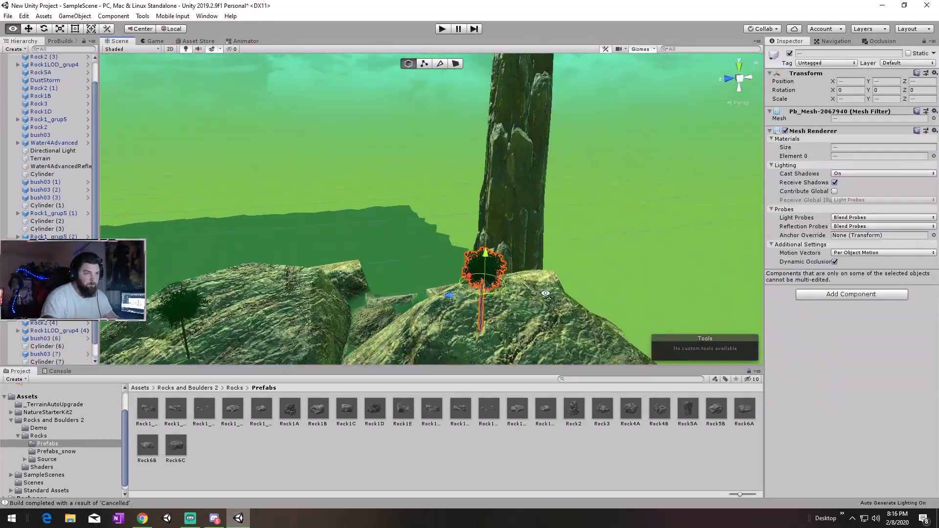
- Start Play mode to view the finished island in the Game view
click(442, 31)
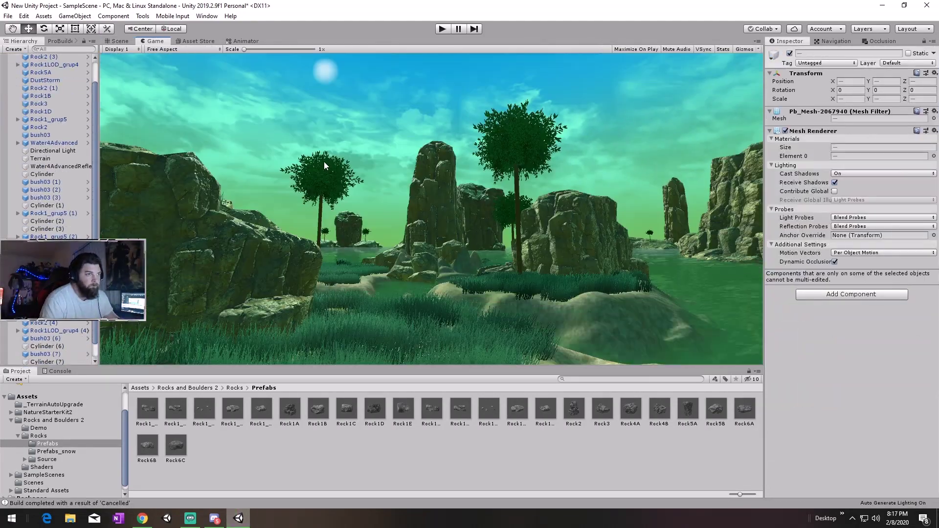